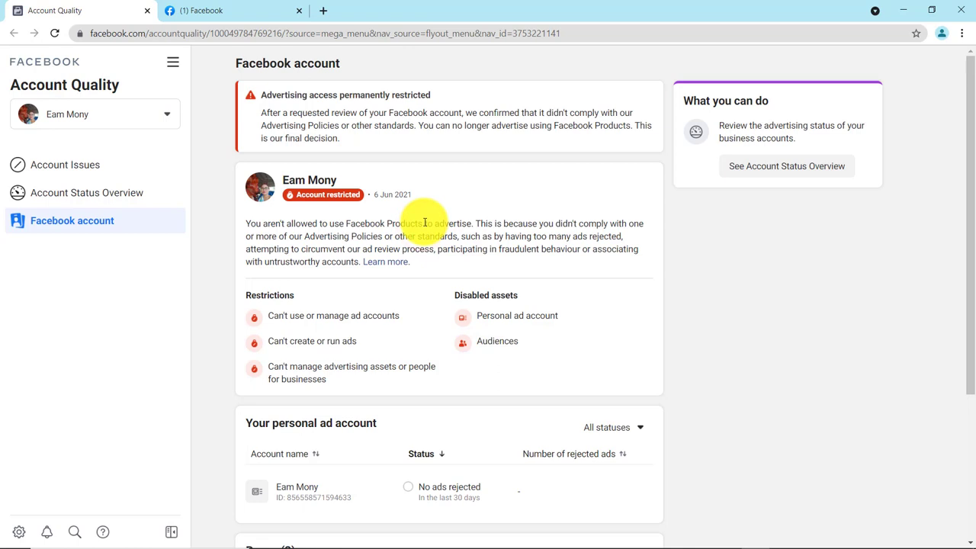
Read the advertising restriction notice and the reasons given for the Facebook account in Account Quality, reloading the page to check its status.
{"action": "left_click", "coordinate": [414, 220]}
{"action": "left_click", "coordinate": [398, 224]}
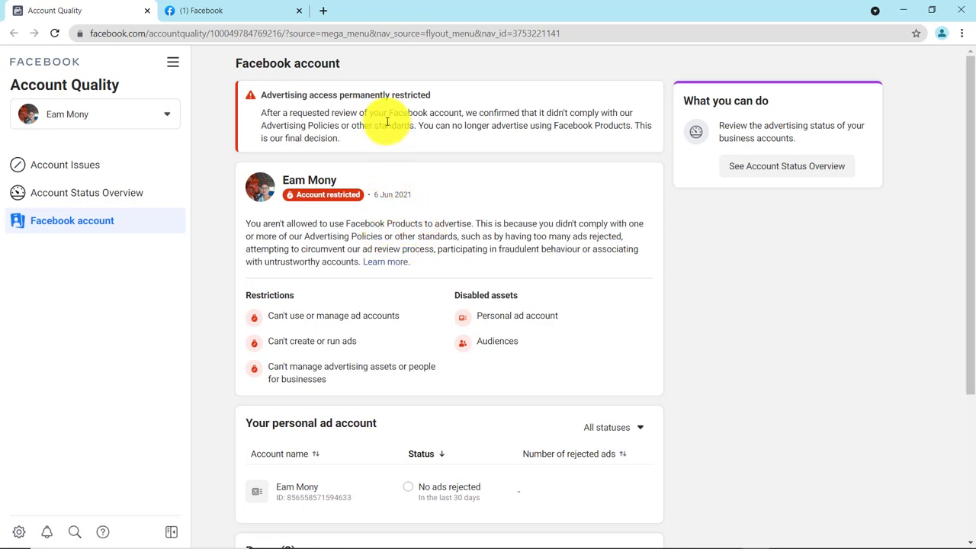
{"action": "left_click_drag", "start_coordinate": [331, 96], "coordinate": [420, 97]}
{"action": "left_click", "coordinate": [420, 95]}
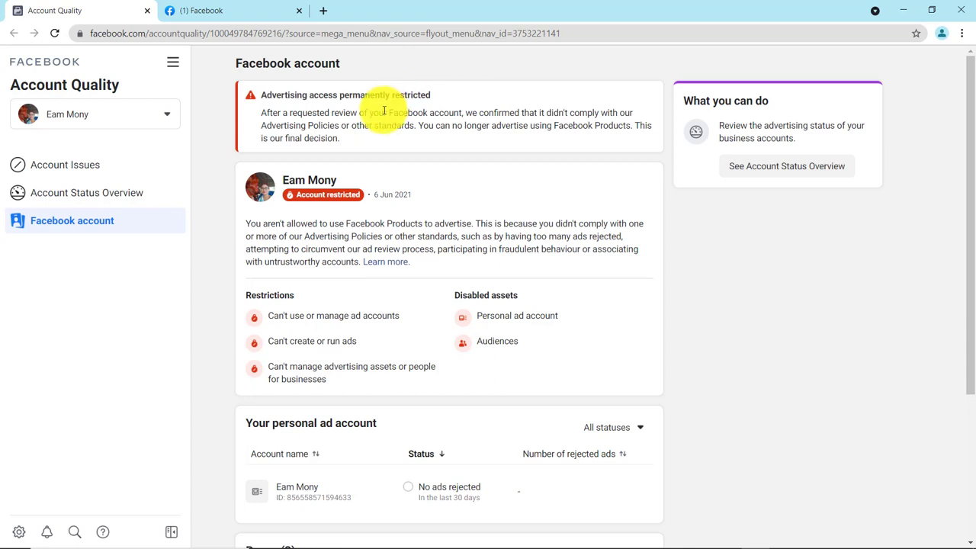
{"action": "left_click", "coordinate": [387, 223]}
{"action": "left_click_drag", "start_coordinate": [387, 224], "coordinate": [395, 223]}
{"action": "left_click", "coordinate": [395, 222]}
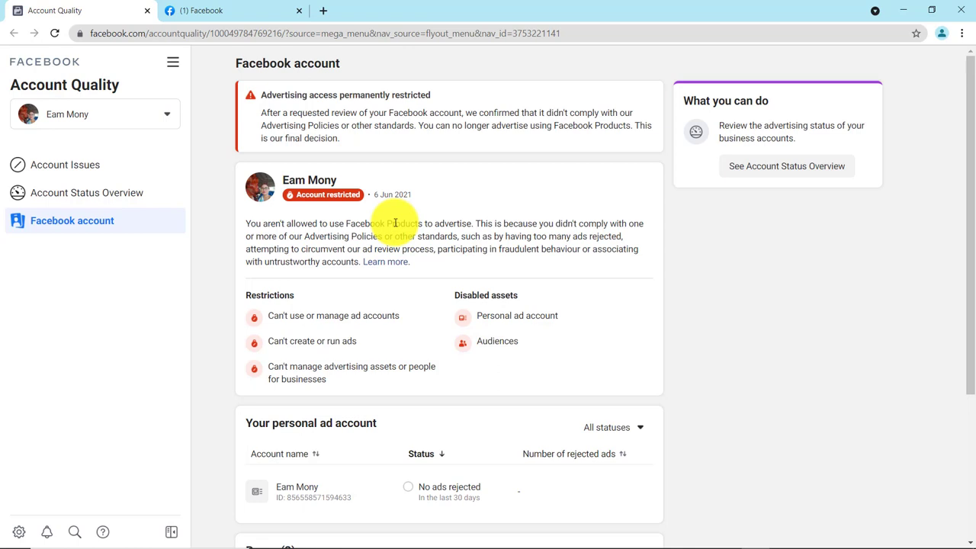
{"action": "left_click", "coordinate": [404, 222]}
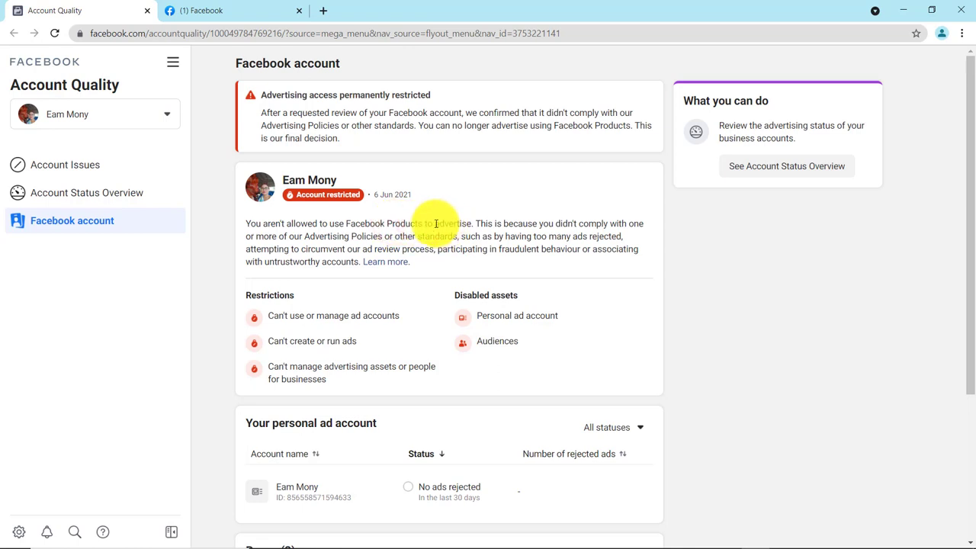
{"action": "left_click", "coordinate": [436, 224]}
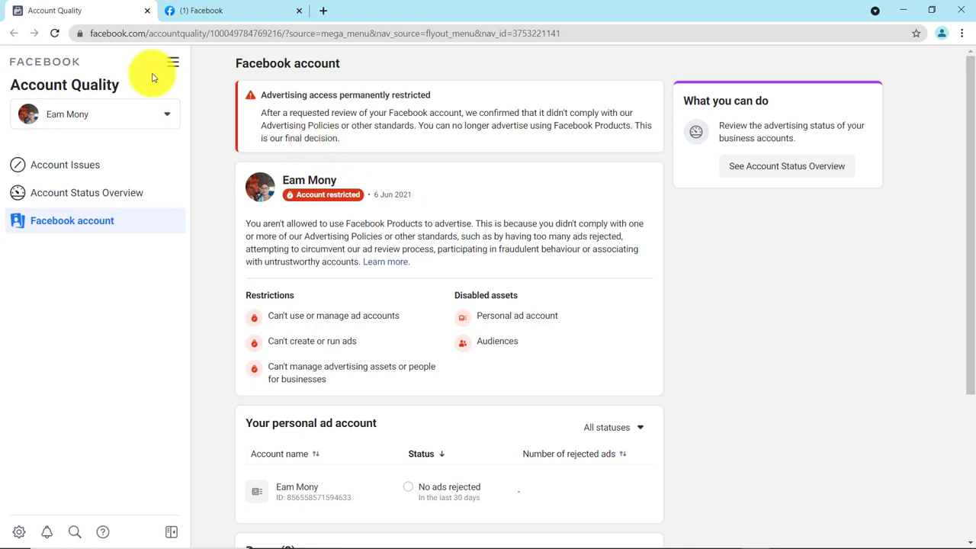
{"action": "left_click", "coordinate": [55, 30]}
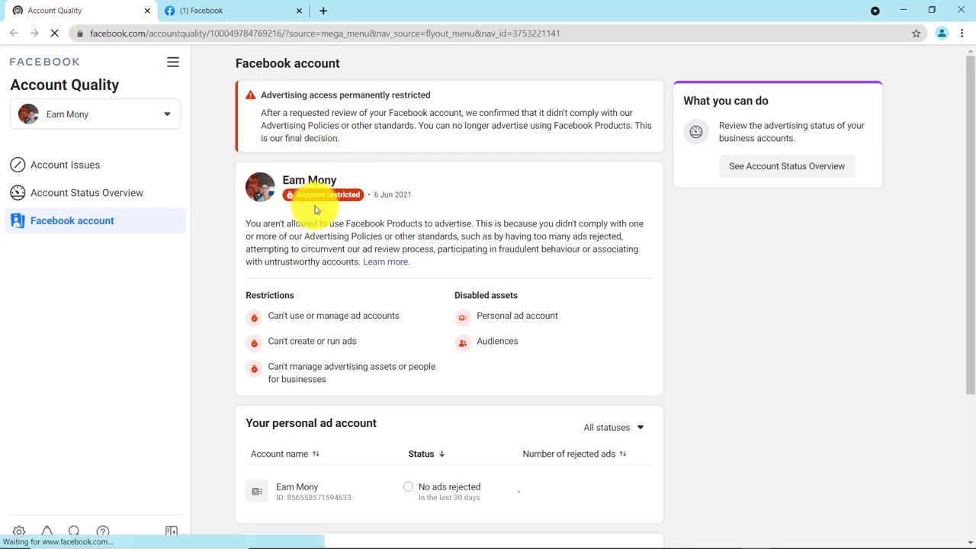
{"action": "left_click", "coordinate": [335, 91]}
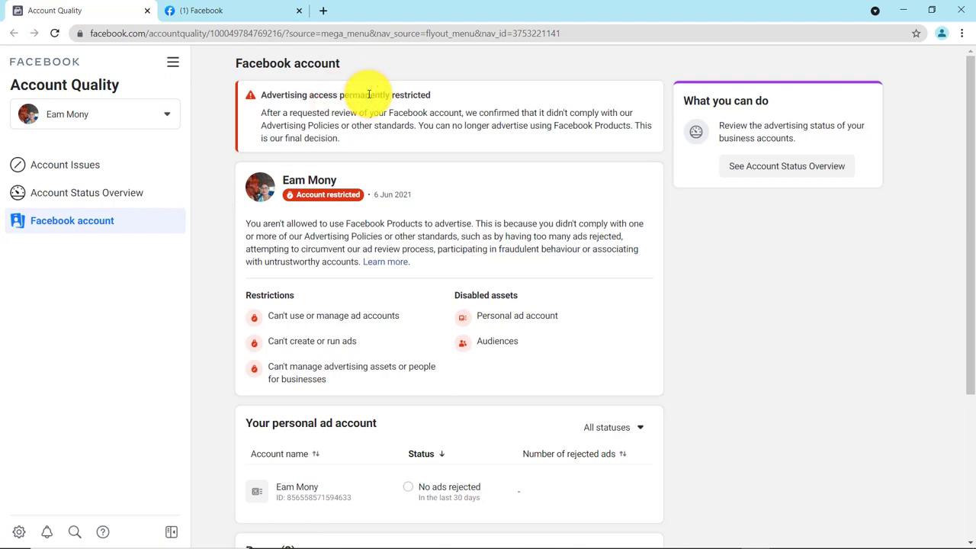
Open the Facebook notification about the advertising access review request and read the support team's reply.
{"action": "left_click", "coordinate": [240, 10]}
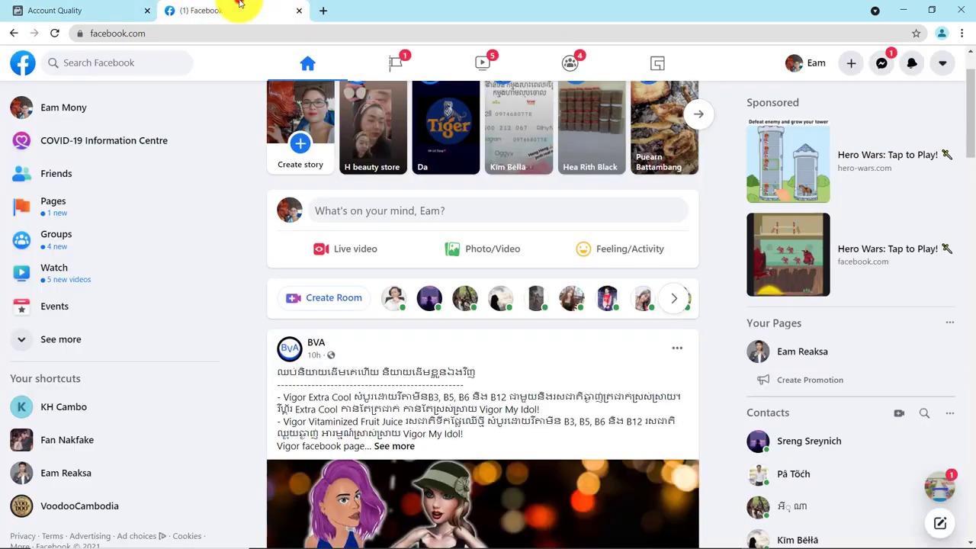
{"action": "left_click", "coordinate": [906, 72]}
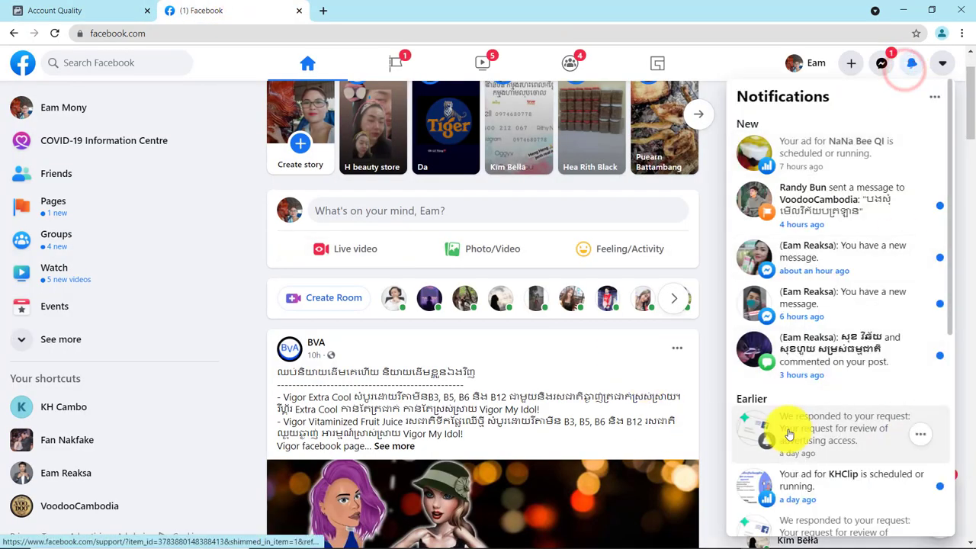
{"action": "left_click", "coordinate": [816, 431]}
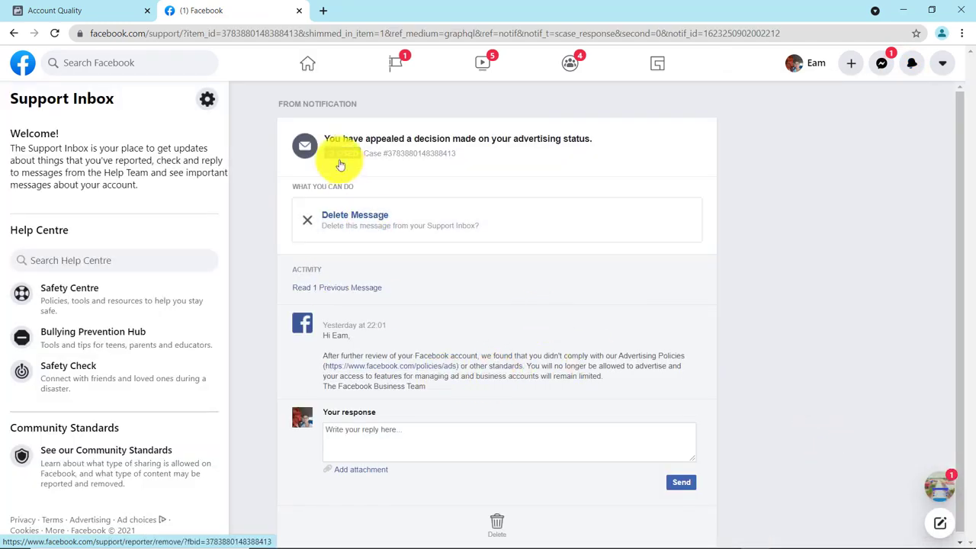
{"action": "left_click", "coordinate": [560, 357]}
{"action": "left_click_drag", "start_coordinate": [555, 364], "coordinate": [616, 372]}
{"action": "left_click", "coordinate": [631, 366]}
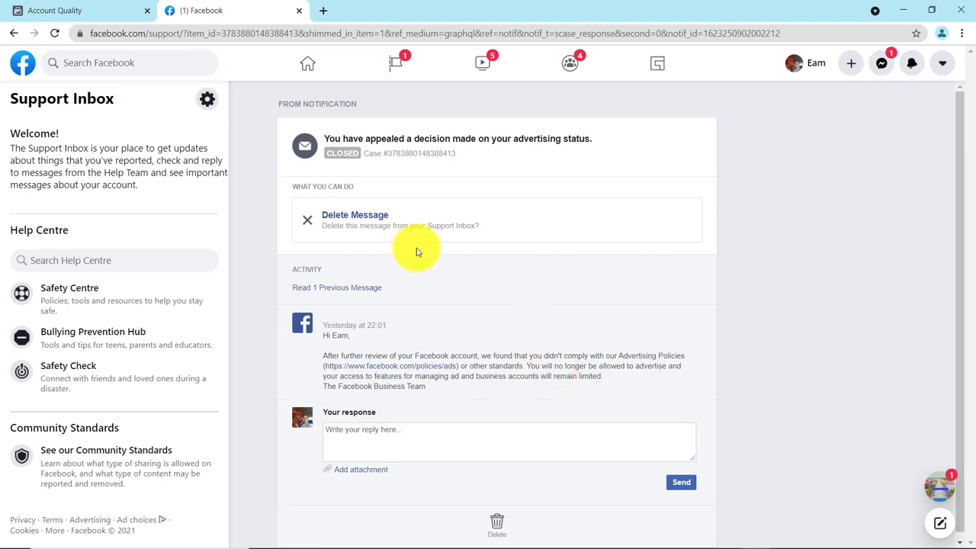
Return to the Account Quality page and reread the heading of the advertising restriction notice.
{"action": "left_click", "coordinate": [122, 11]}
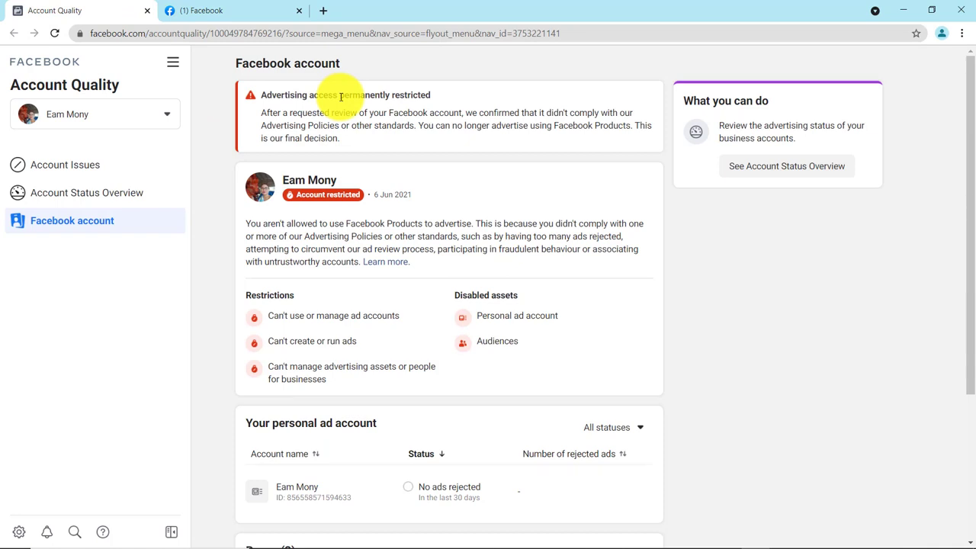
{"action": "left_click_drag", "start_coordinate": [339, 93], "coordinate": [435, 97]}
{"action": "left_click", "coordinate": [401, 88]}
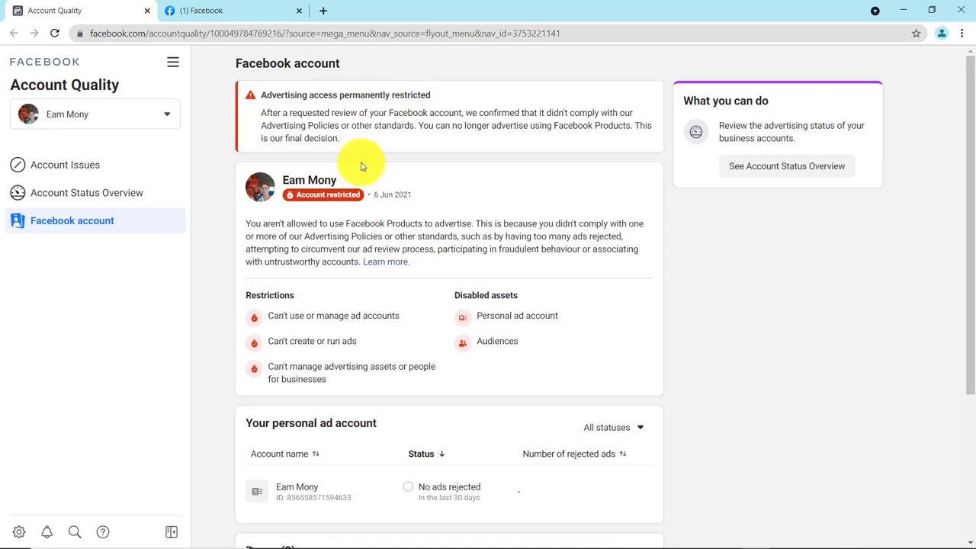
Open Ads Manager in a new tab from the Account Quality tools and reload its campaigns page.
{"action": "left_click", "coordinate": [173, 67]}
{"action": "right_click", "coordinate": [244, 124]}
{"action": "left_click", "coordinate": [254, 135]}
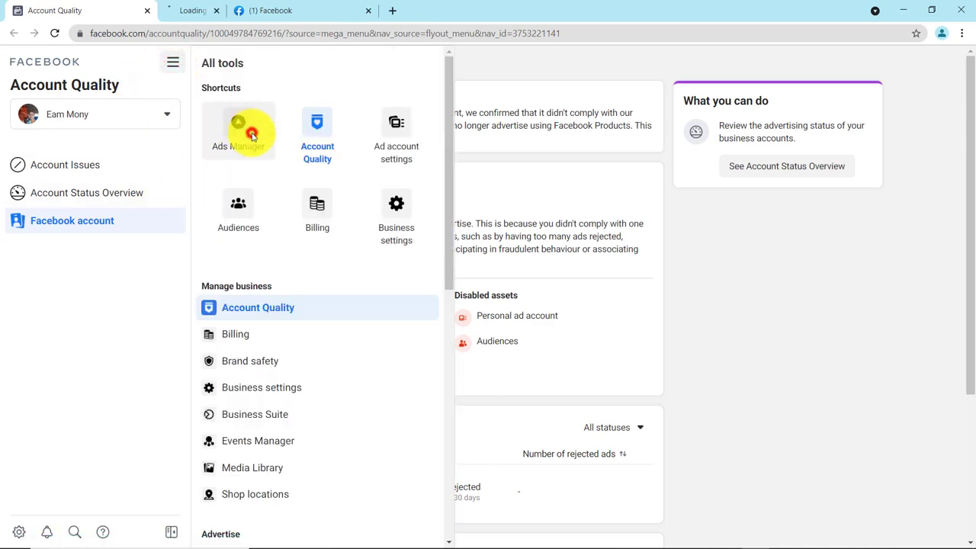
{"action": "left_click", "coordinate": [197, 6]}
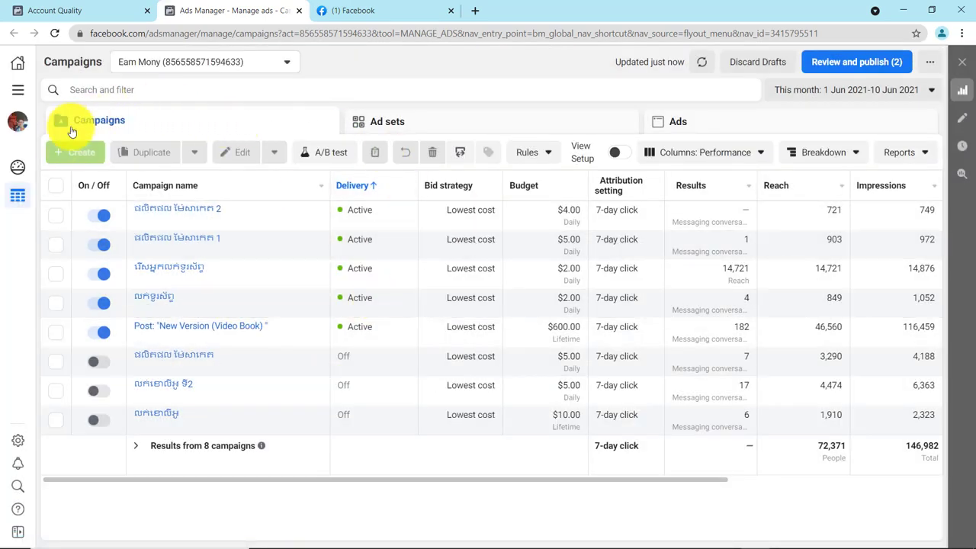
{"action": "mouse_move", "coordinate": [80, 150]}
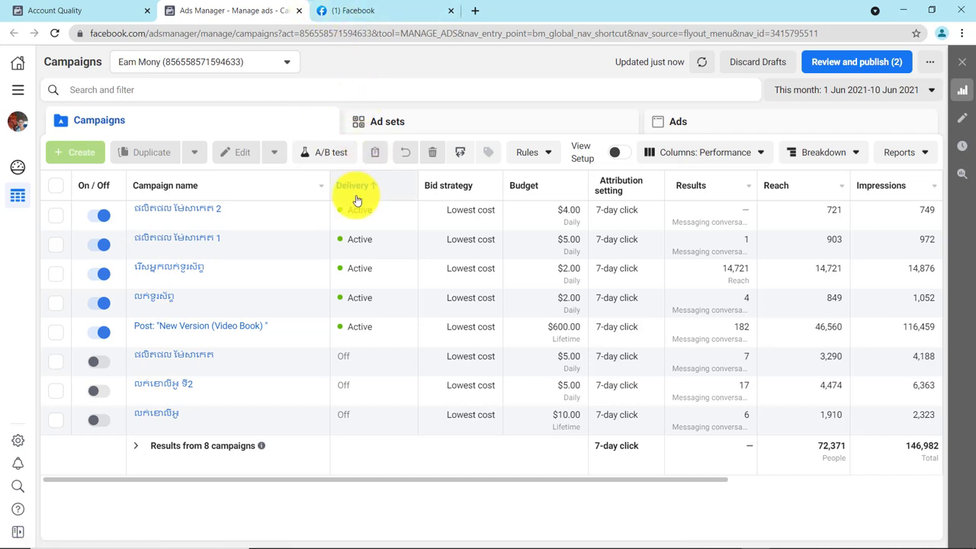
{"action": "left_click", "coordinate": [55, 33]}
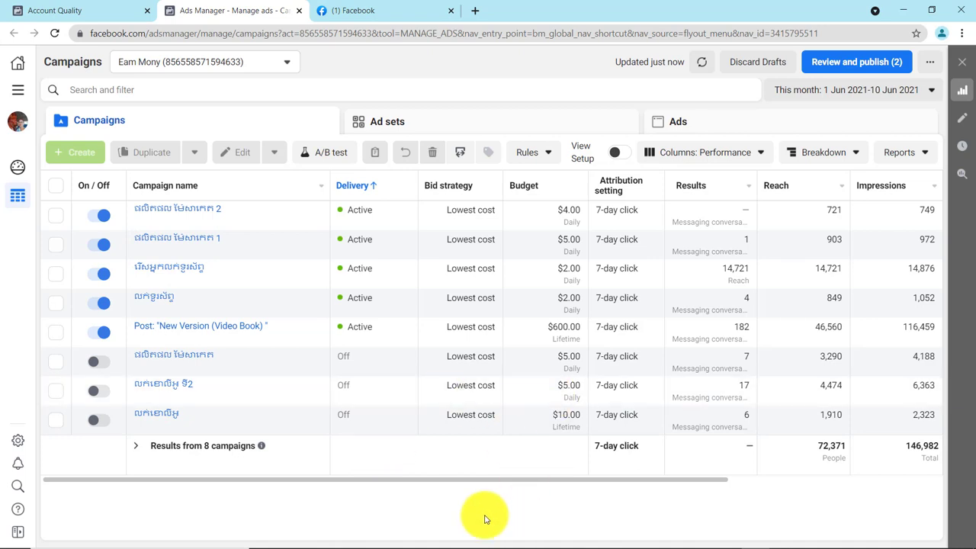
{"action": "right_click", "coordinate": [485, 516]}
{"action": "left_click", "coordinate": [445, 503]}
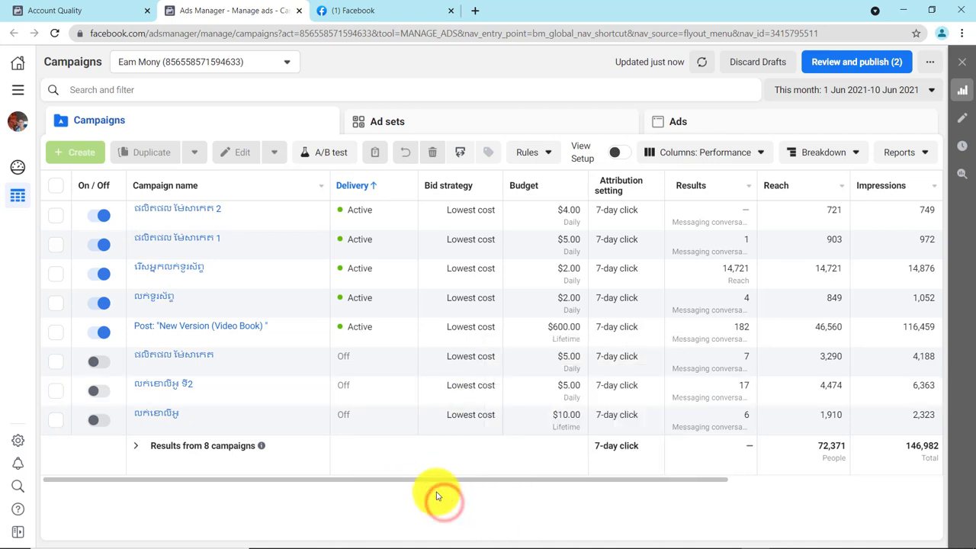
{"action": "left_click", "coordinate": [423, 482]}
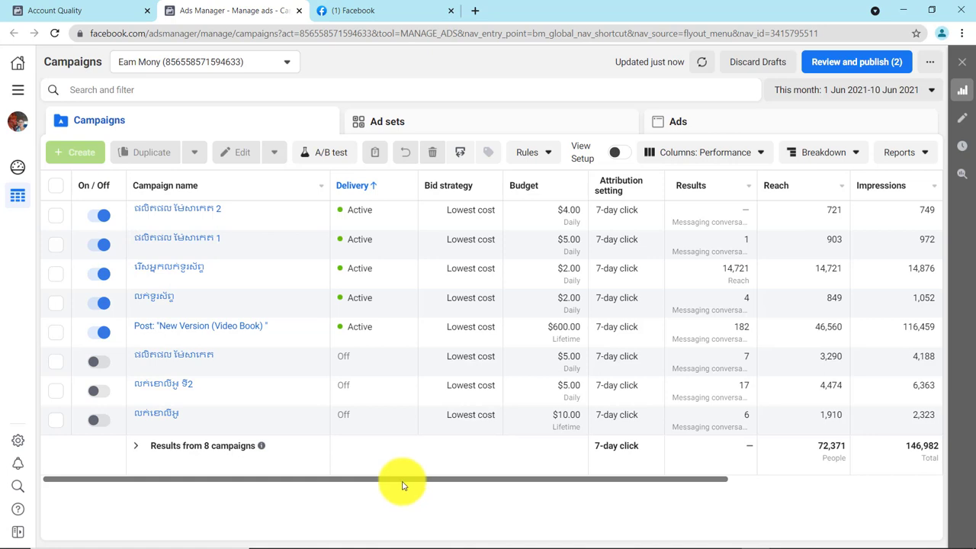
{"action": "left_click_drag", "start_coordinate": [400, 486], "coordinate": [387, 480]}
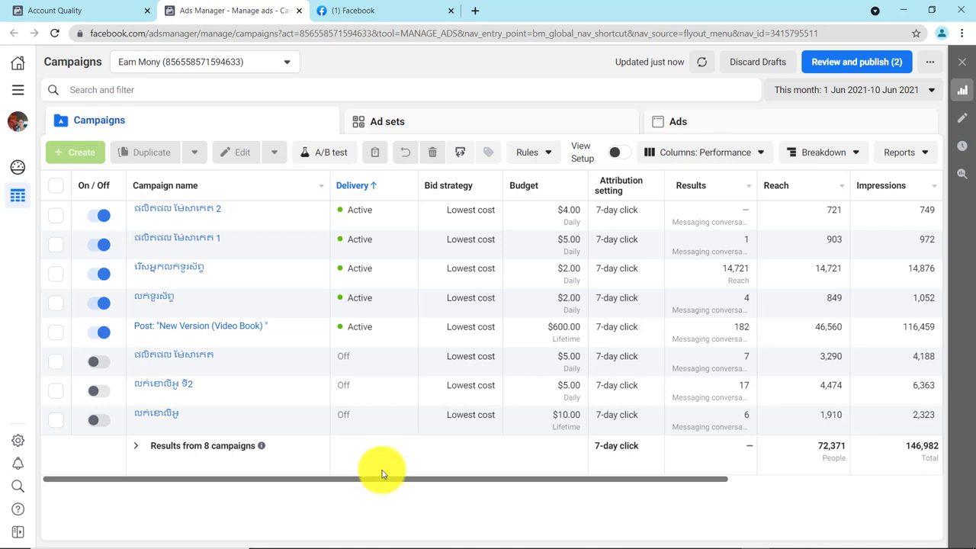
{"action": "left_click", "coordinate": [381, 476]}
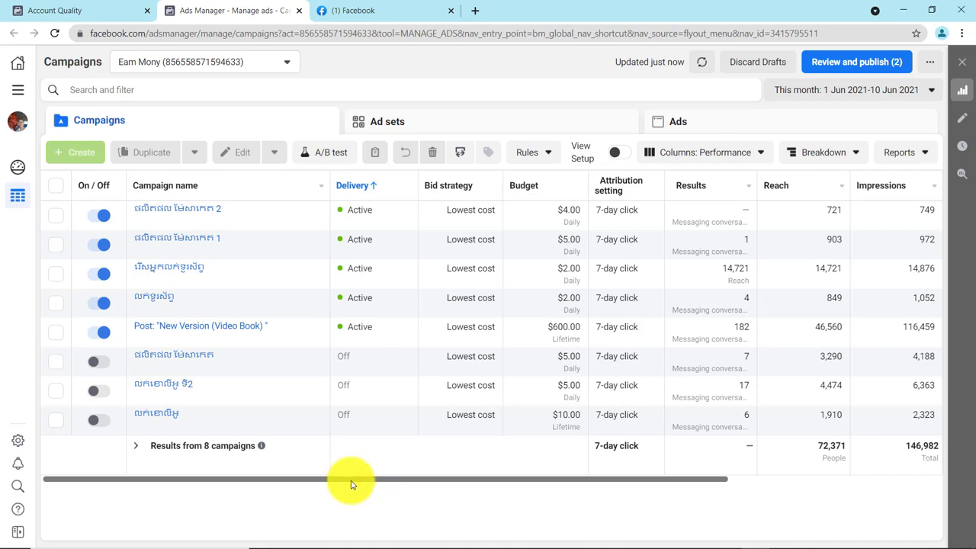
{"action": "left_click", "coordinate": [351, 480]}
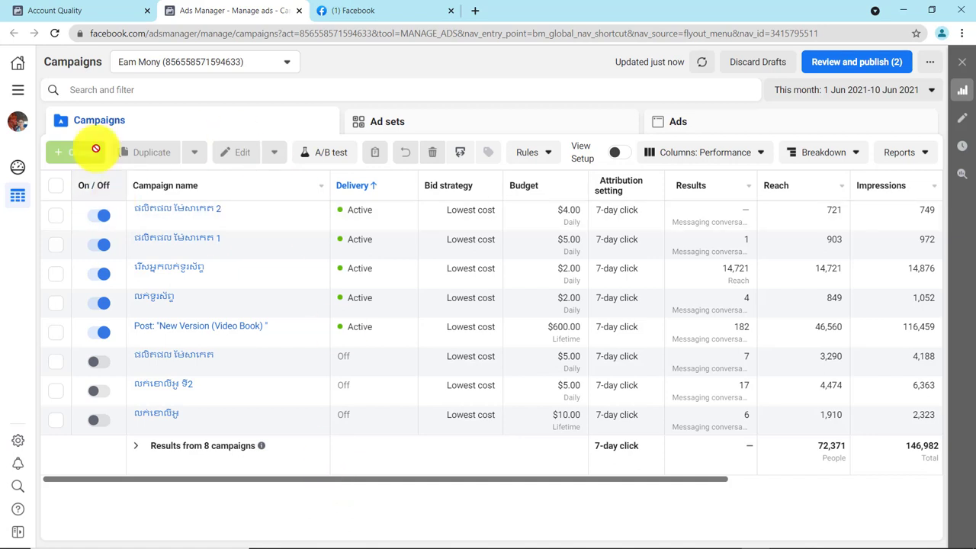
Reload the campaigns page, inspect its page code in the browser's developer tools, and close them again.
{"action": "left_click", "coordinate": [55, 35]}
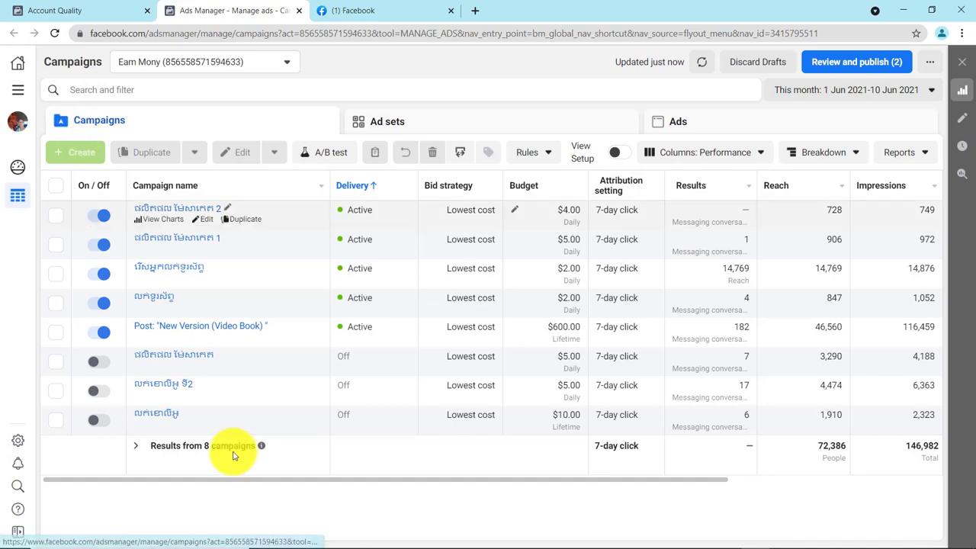
{"action": "right_click", "coordinate": [271, 491]}
{"action": "left_click", "coordinate": [321, 485]}
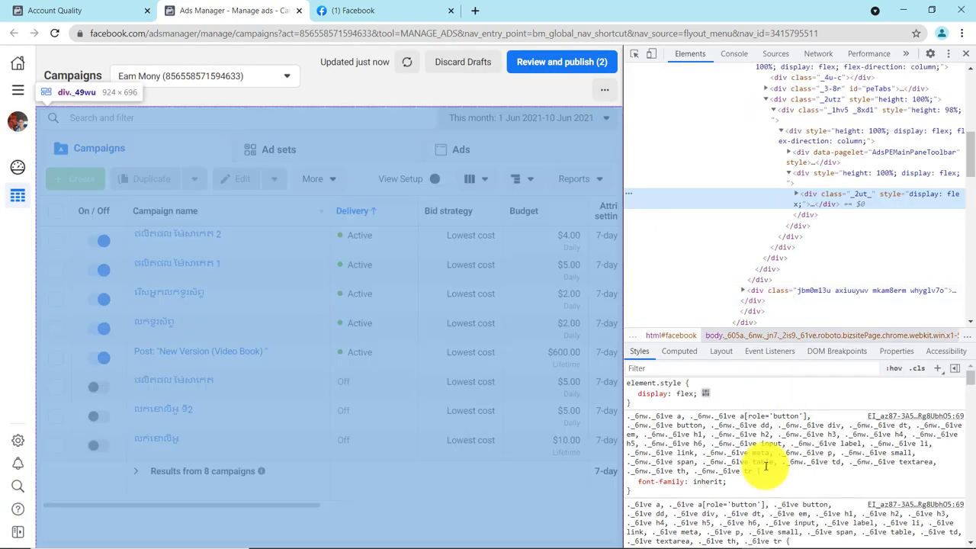
{"action": "left_click", "coordinate": [758, 453]}
{"action": "scroll", "coordinate": [767, 316], "scroll_direction": "down", "scroll_amount": 5}
{"action": "scroll", "coordinate": [760, 250], "scroll_direction": "up", "scroll_amount": 5}
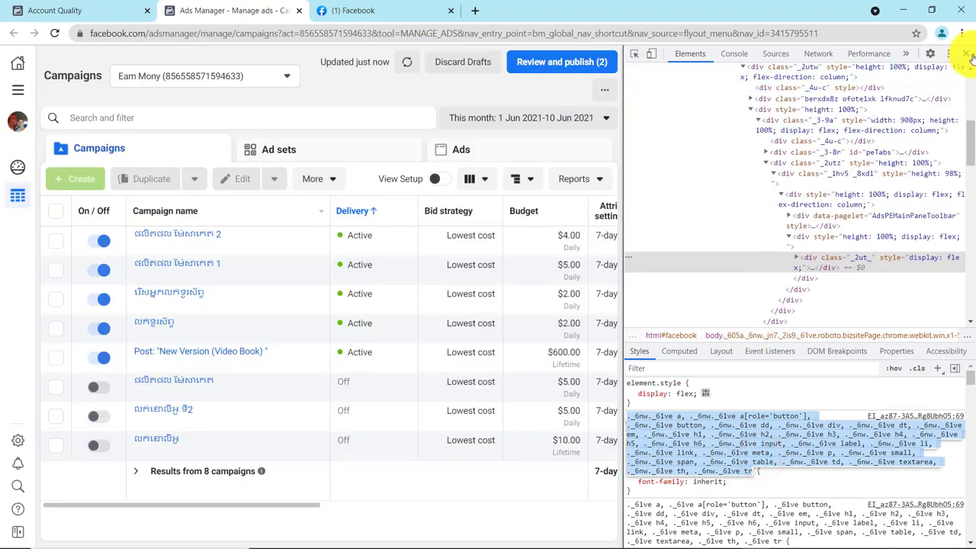
{"action": "left_click", "coordinate": [966, 53]}
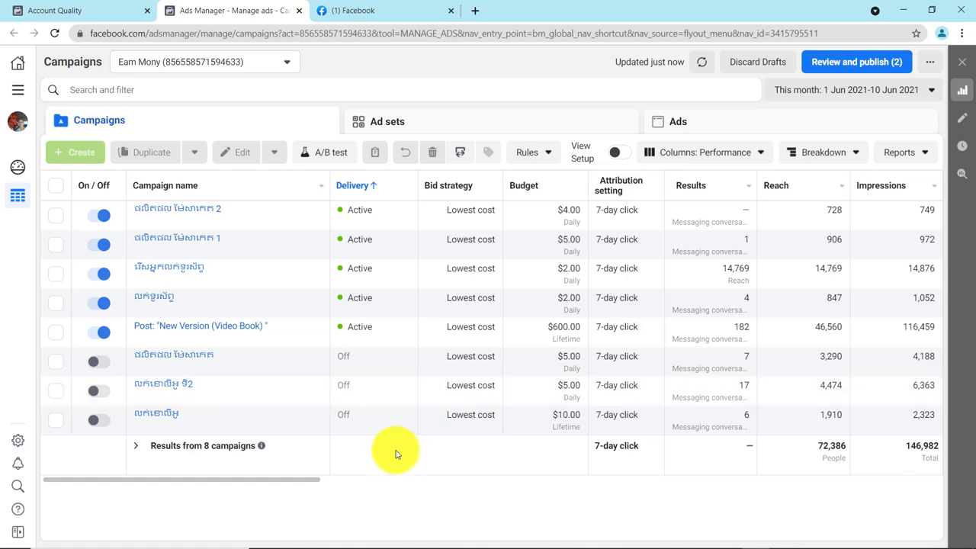
{"action": "left_click", "coordinate": [305, 479]}
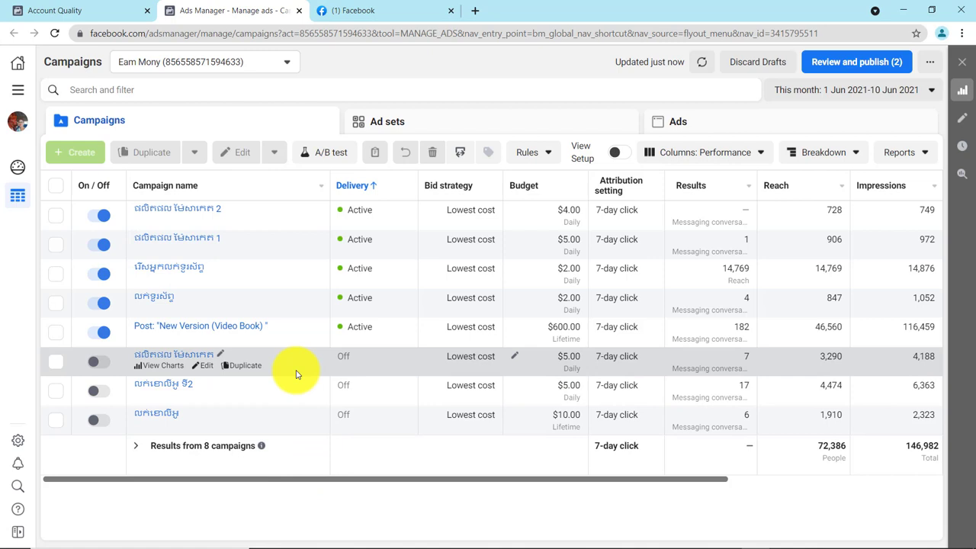
{"action": "left_click", "coordinate": [310, 479]}
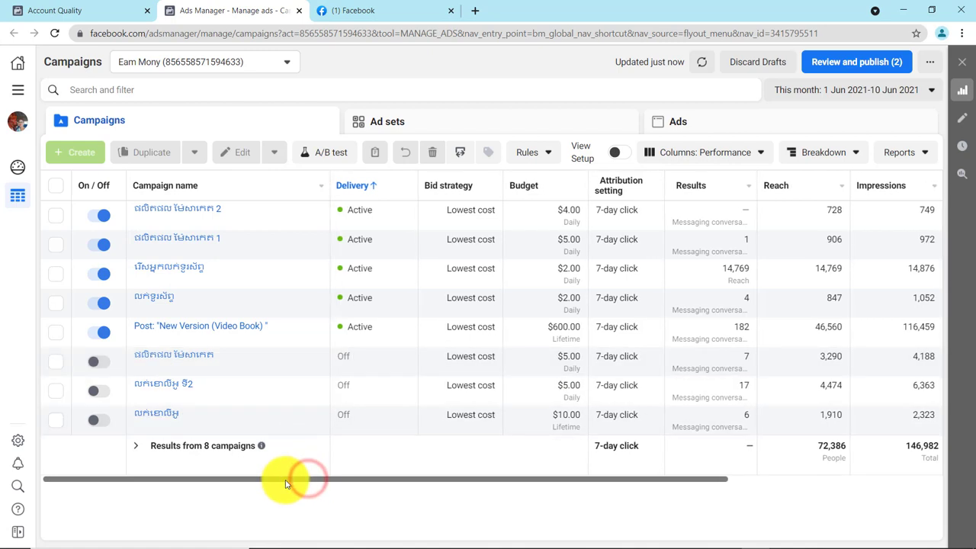
{"action": "left_click_drag", "start_coordinate": [285, 480], "coordinate": [245, 485]}
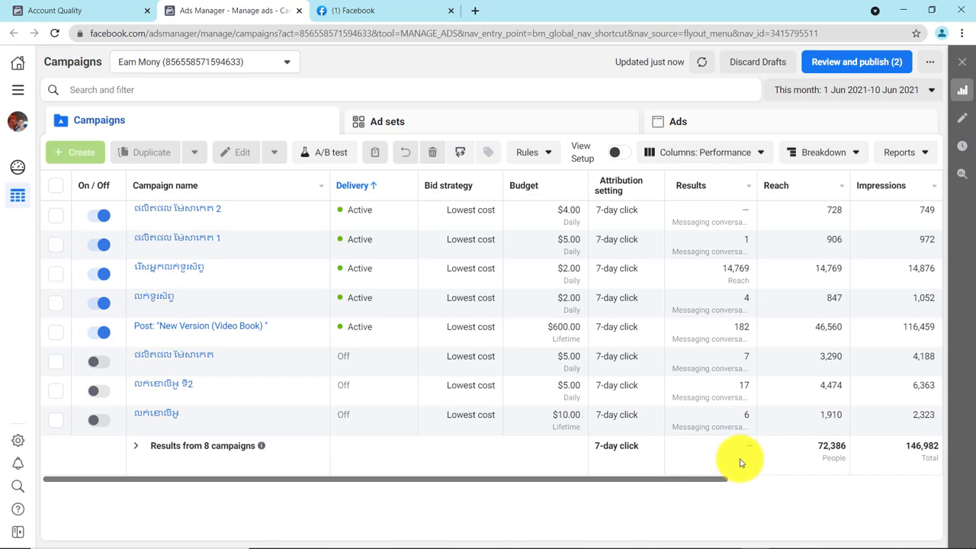
{"action": "left_click_drag", "start_coordinate": [433, 479], "coordinate": [412, 488]}
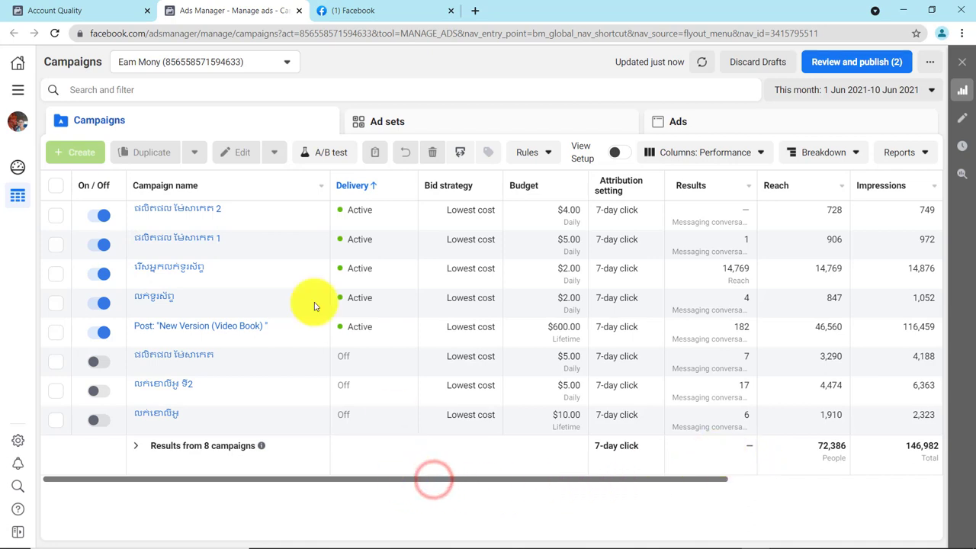
Revisit the restriction notice in Account Quality, closing the tools overview that covers it, and return to Ads Manager.
{"action": "left_click", "coordinate": [81, 8]}
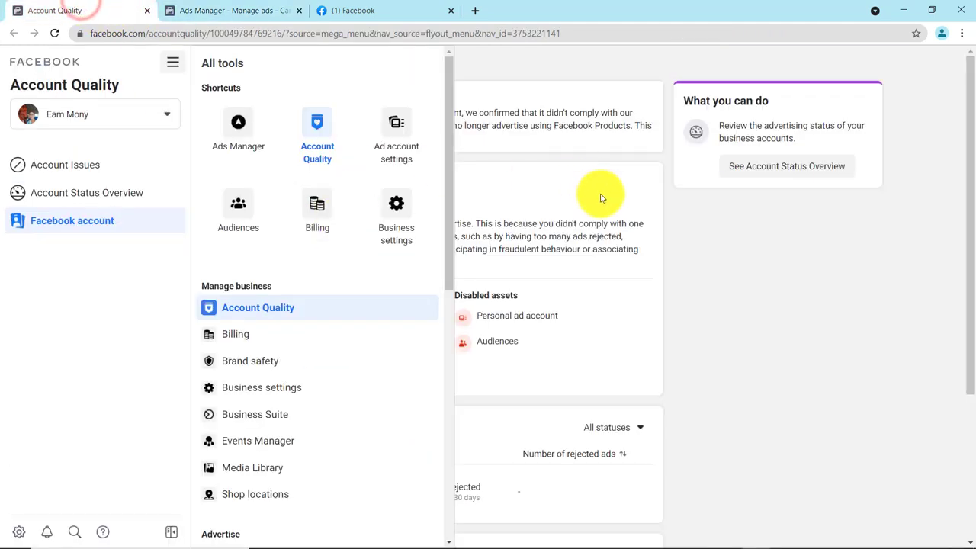
{"action": "left_click", "coordinate": [623, 208]}
{"action": "left_click", "coordinate": [251, 8]}
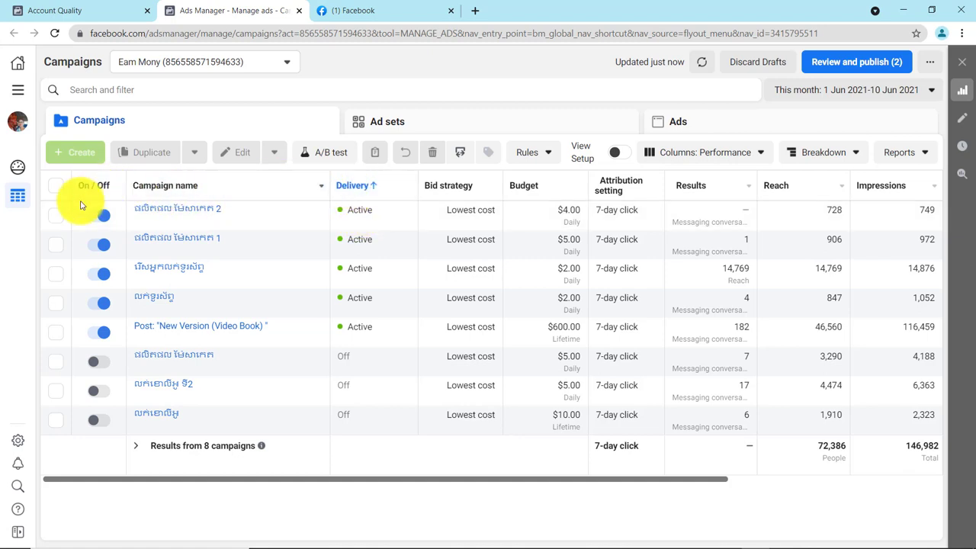
Select the active campaign with the $4.00 daily budget and open its New Messages ad for editing.
{"action": "left_click", "coordinate": [56, 216]}
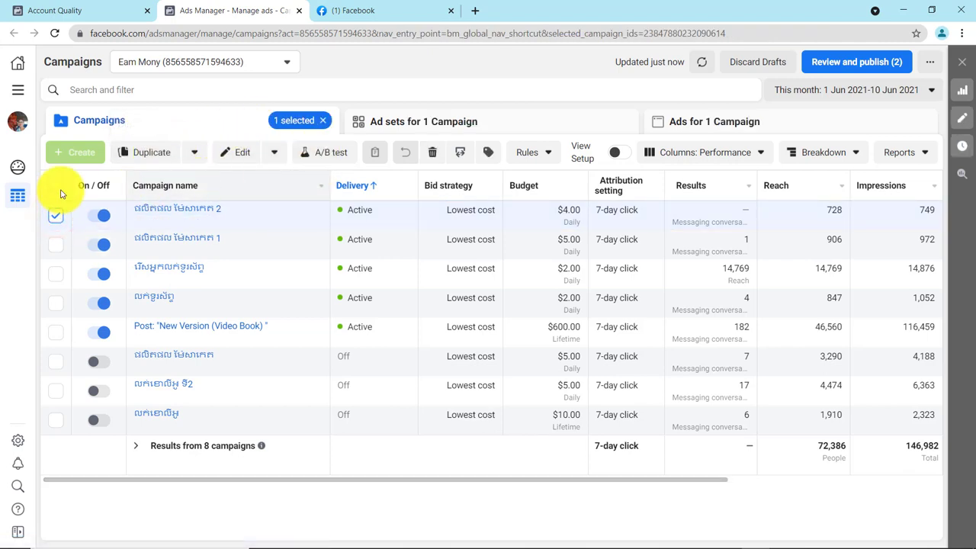
{"action": "left_click", "coordinate": [713, 127]}
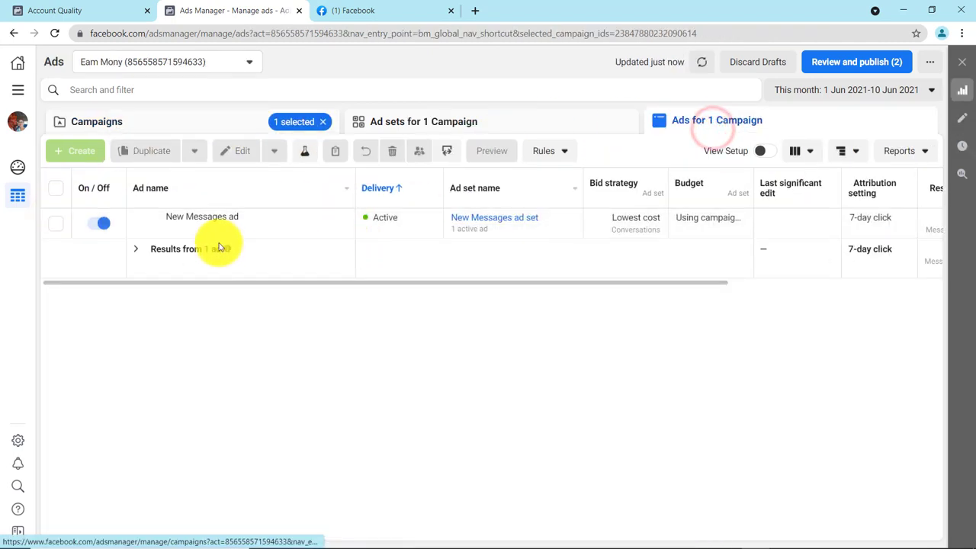
{"action": "left_click", "coordinate": [237, 227]}
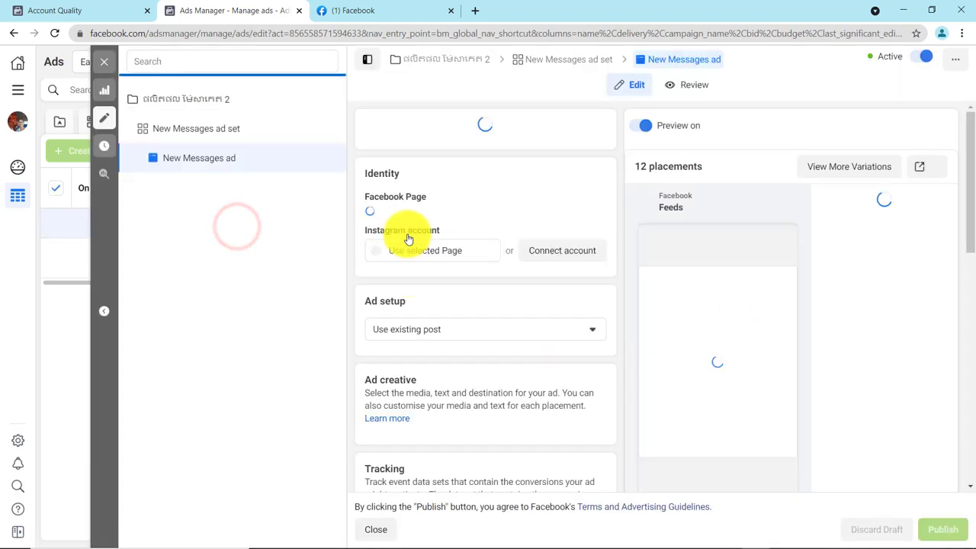
Look through the New Messages ad's setup, dismissing the permission notice, and close the editor to return to the campaigns list.
{"action": "scroll", "coordinate": [564, 305], "scroll_direction": "down", "scroll_amount": 2}
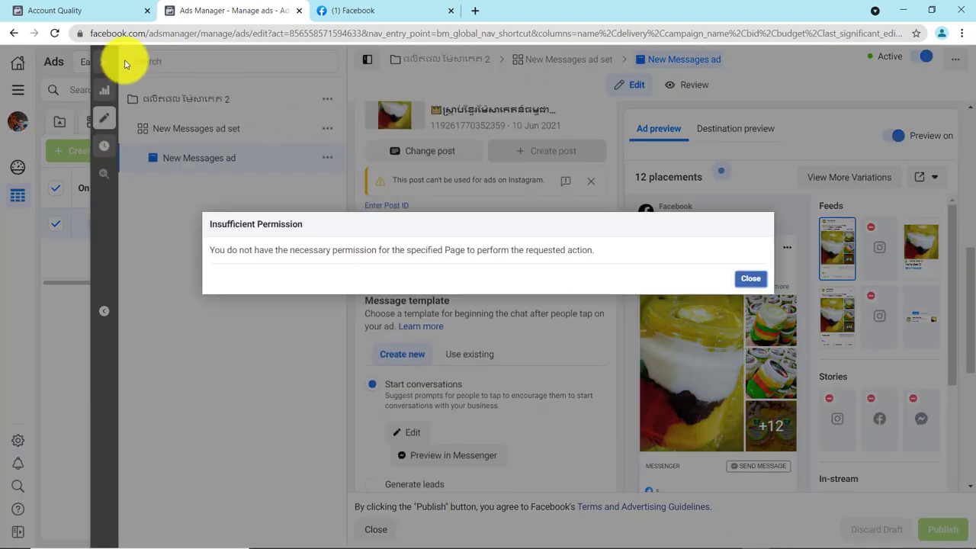
{"action": "left_click", "coordinate": [738, 278]}
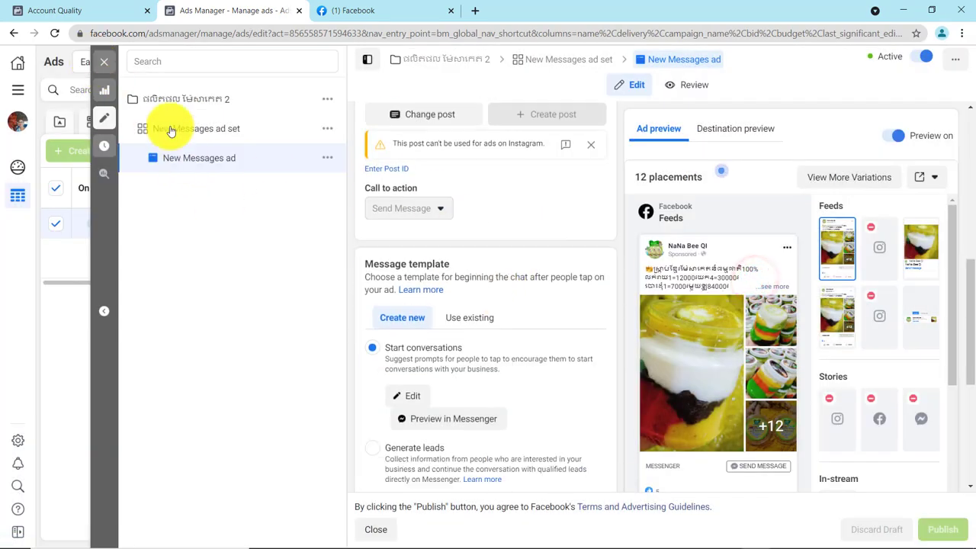
{"action": "left_click", "coordinate": [104, 61]}
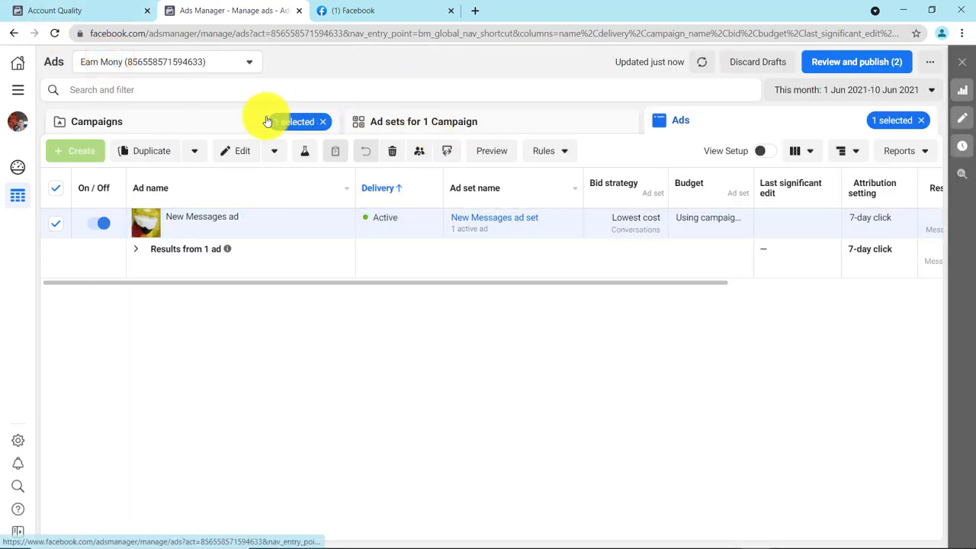
{"action": "left_click", "coordinate": [235, 121]}
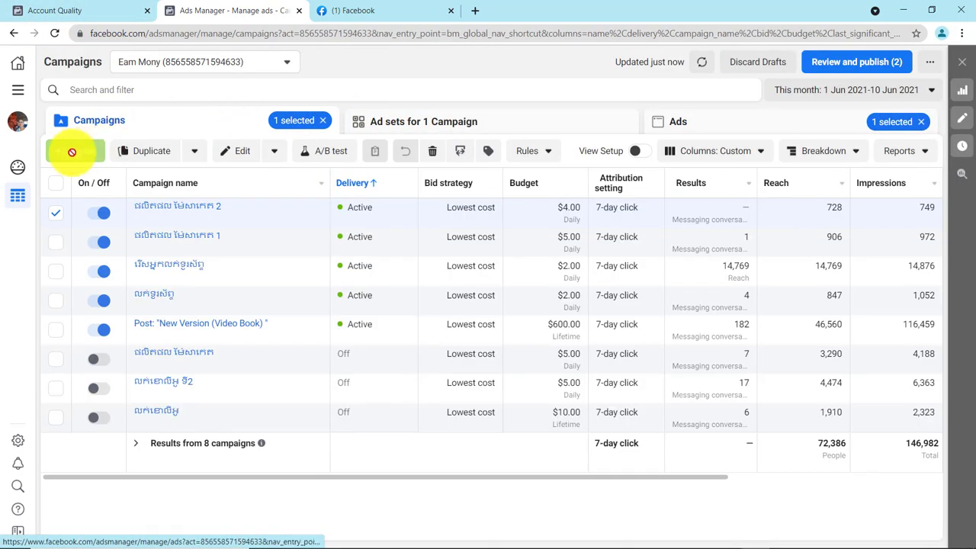
{"action": "left_click", "coordinate": [370, 9]}
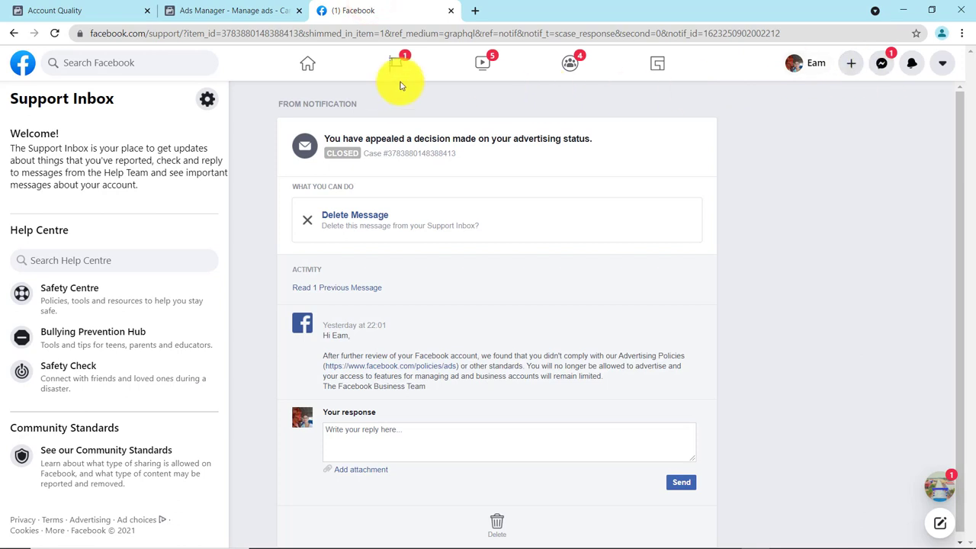
{"action": "left_click", "coordinate": [943, 64]}
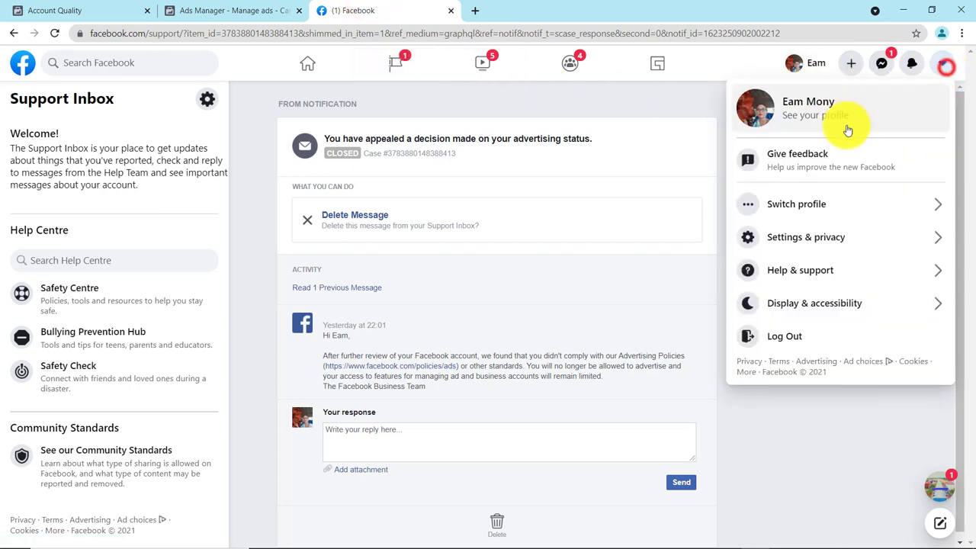
{"action": "left_click", "coordinate": [806, 211]}
{"action": "left_click", "coordinate": [808, 166]}
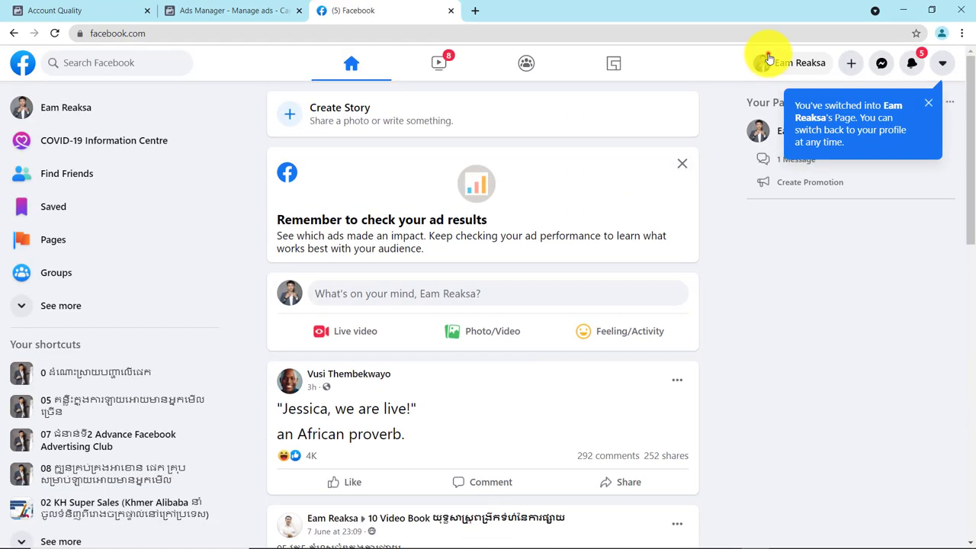
Open the Page's own timeline, examine the boost option under its posts, and return to the campaigns list in Ads Manager.
{"action": "left_click", "coordinate": [767, 60]}
{"action": "scroll", "coordinate": [571, 235], "scroll_direction": "down", "scroll_amount": 10}
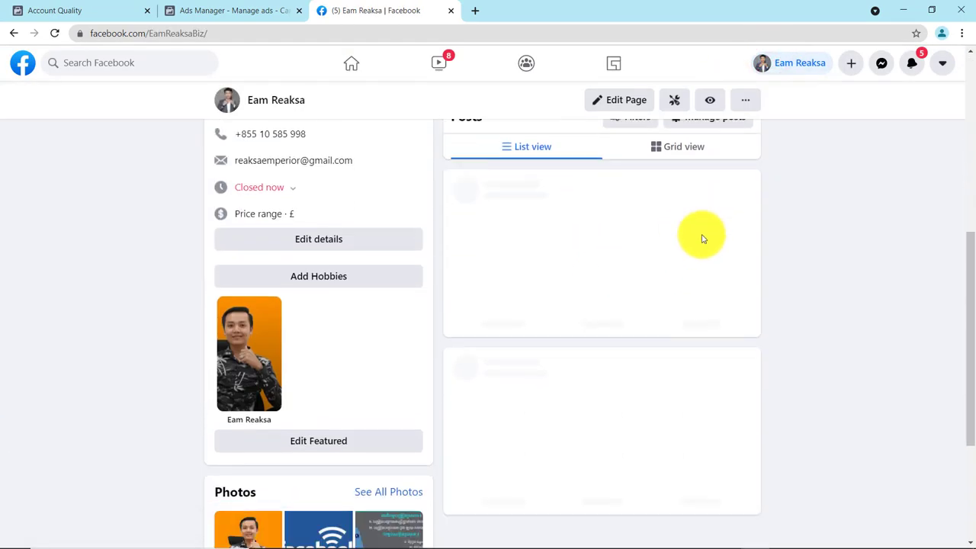
{"action": "scroll", "coordinate": [707, 228], "scroll_direction": "down", "scroll_amount": 3}
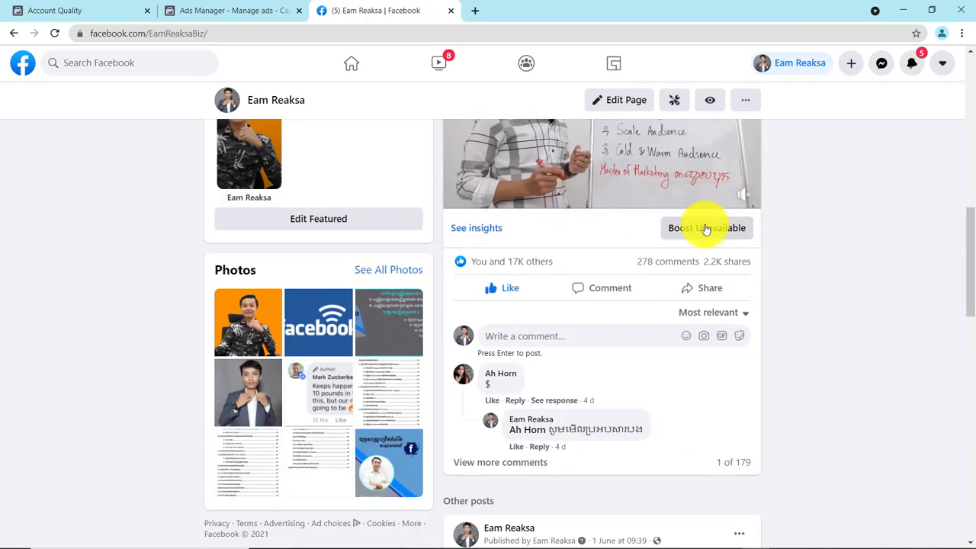
{"action": "scroll", "coordinate": [706, 229], "scroll_direction": "down", "scroll_amount": 7}
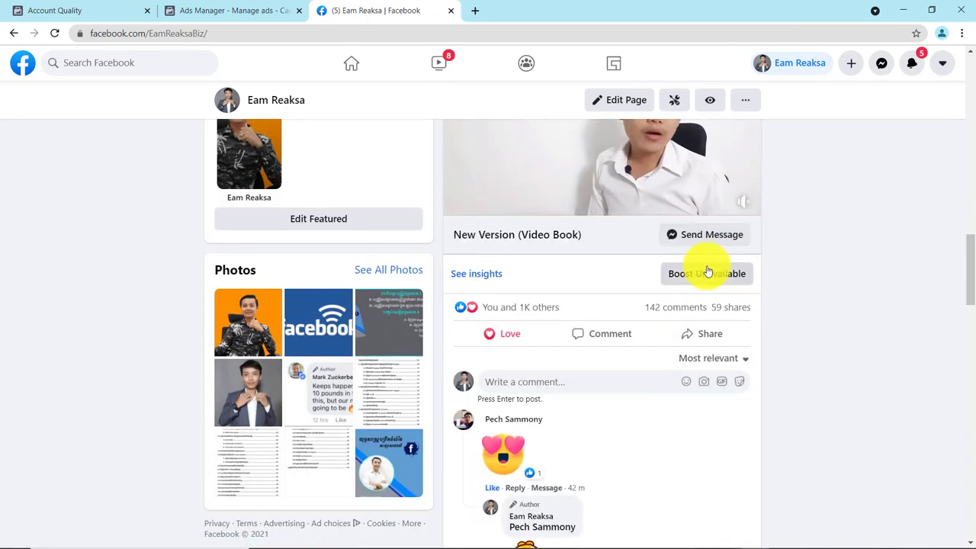
{"action": "left_click", "coordinate": [811, 283]}
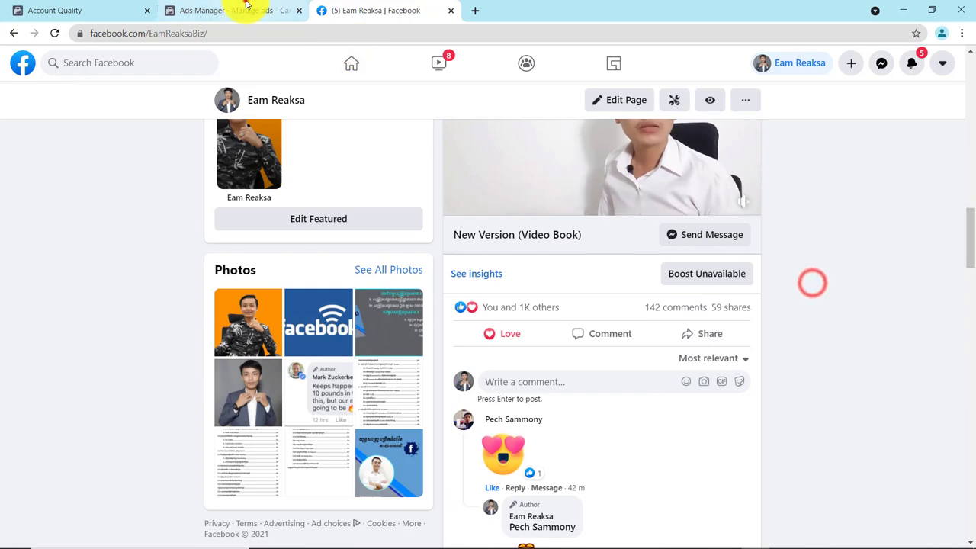
{"action": "left_click", "coordinate": [239, 9]}
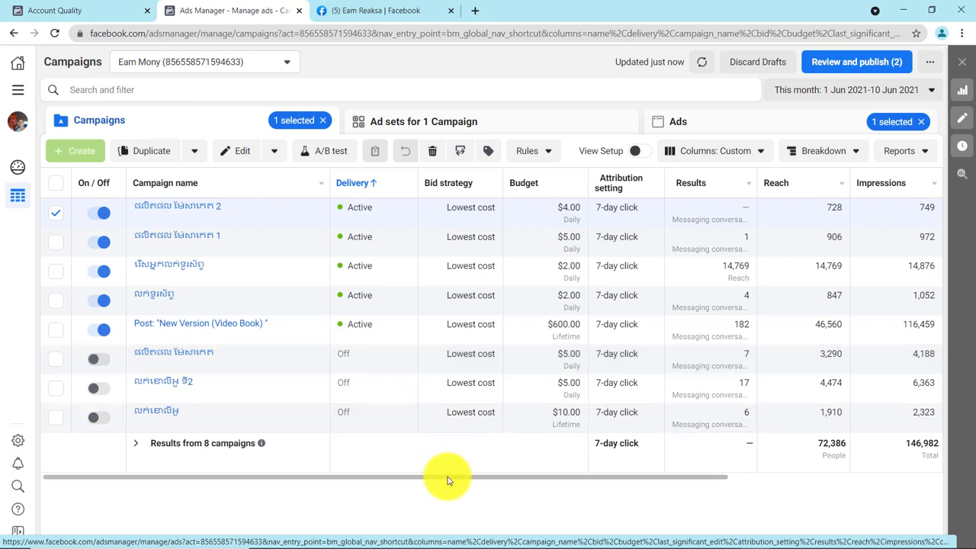
{"action": "mouse_move", "coordinate": [447, 477]}
{"action": "left_mouse_down"}
{"action": "mouse_move", "coordinate": [403, 485]}
{"action": "mouse_move", "coordinate": [396, 473]}
{"action": "mouse_move", "coordinate": [348, 475]}
{"action": "left_mouse_up"}
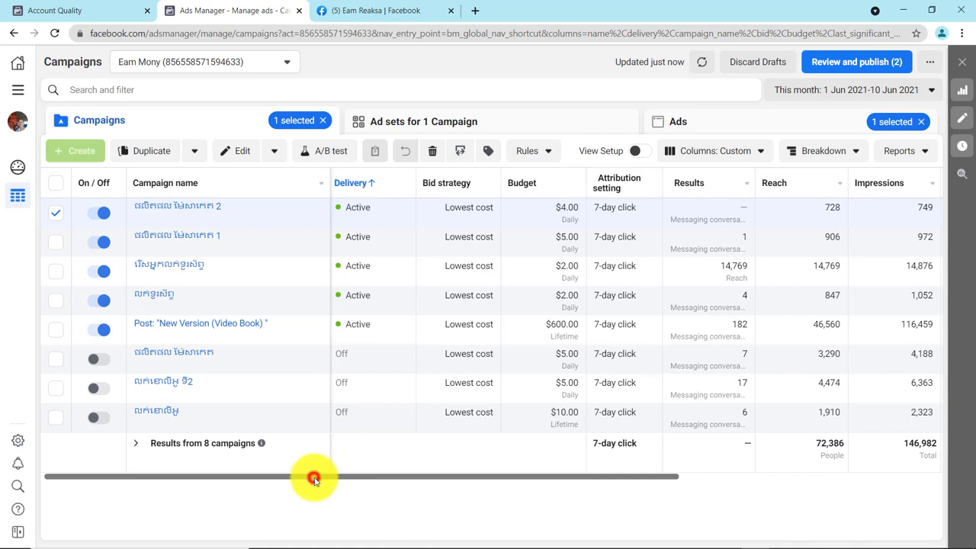
{"action": "left_click_drag", "start_coordinate": [313, 478], "coordinate": [250, 473]}
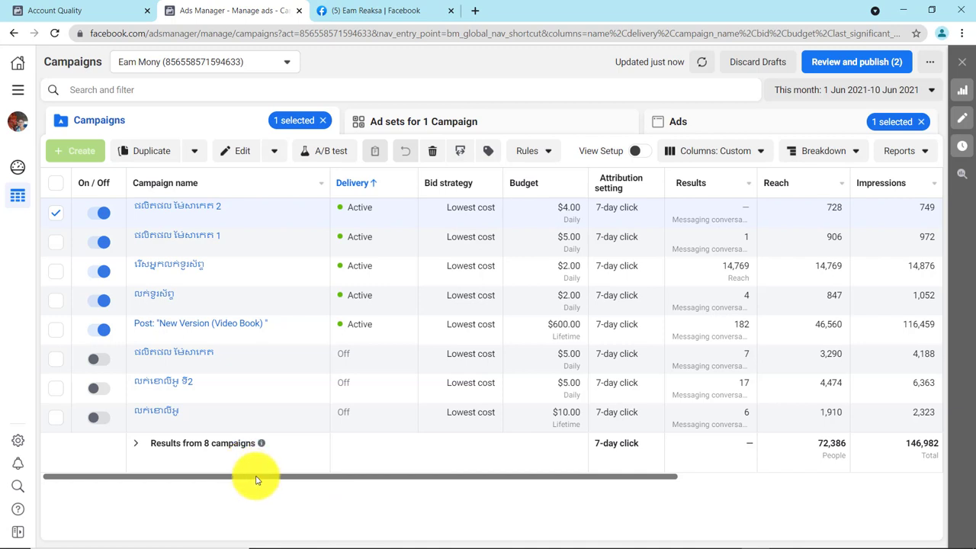
{"action": "left_click", "coordinate": [256, 478]}
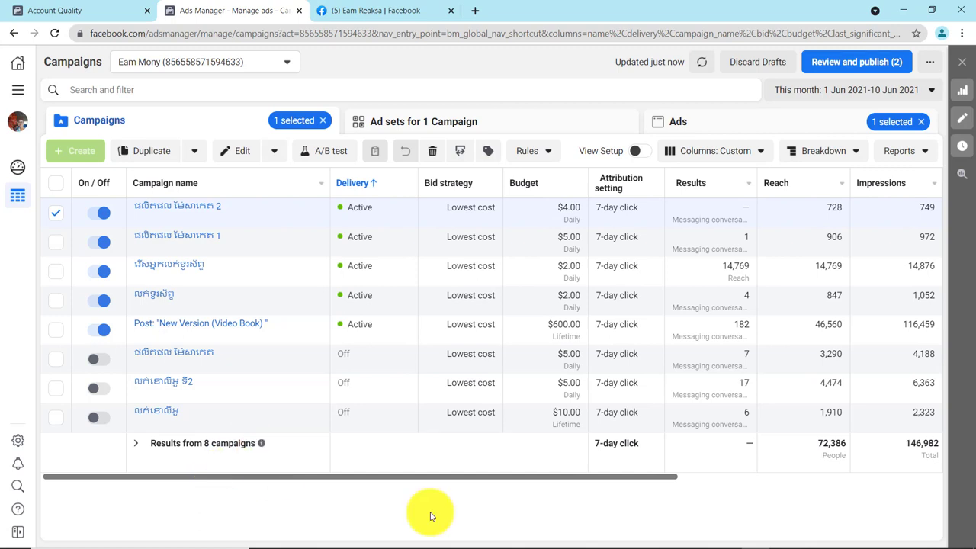
{"action": "mouse_move", "coordinate": [953, 538]}
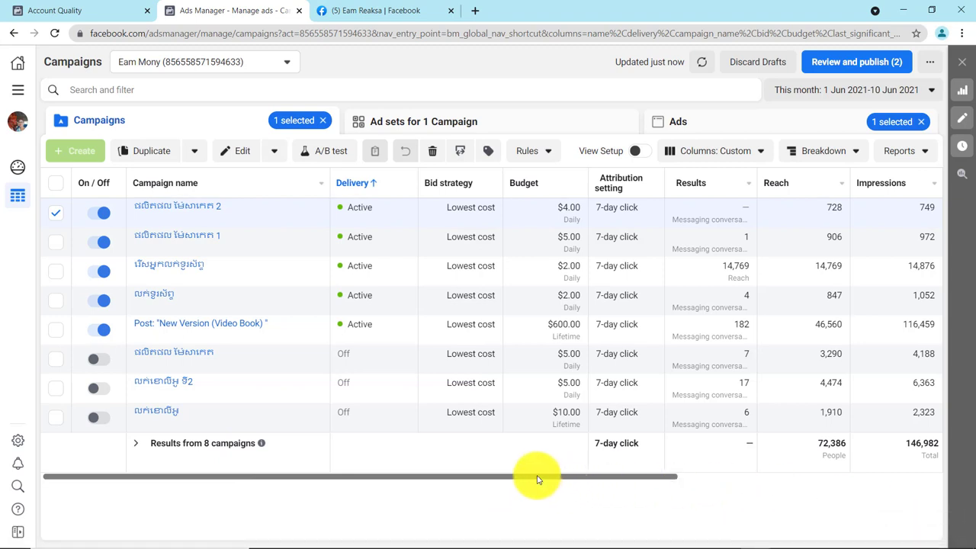
{"action": "left_click_drag", "start_coordinate": [533, 478], "coordinate": [524, 478]}
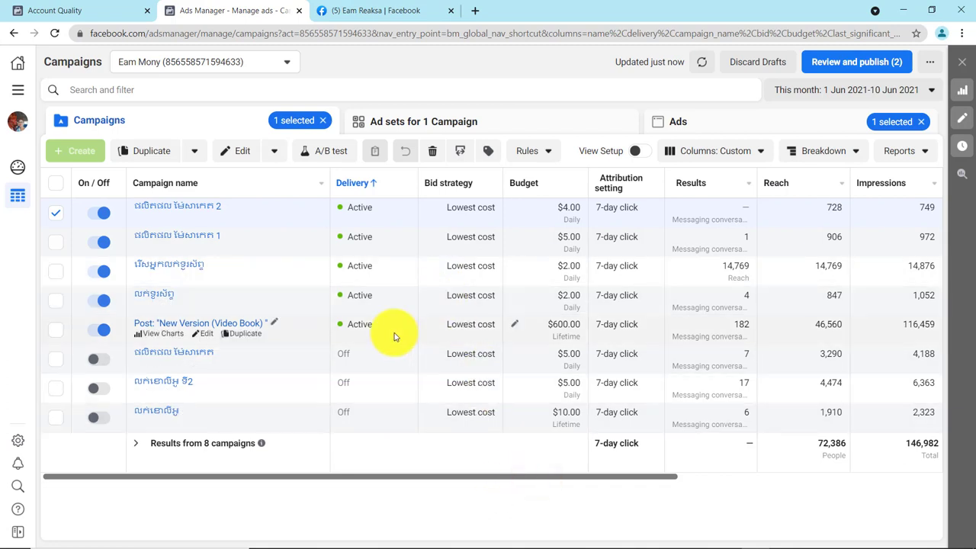
{"action": "left_click_drag", "start_coordinate": [328, 479], "coordinate": [285, 480]}
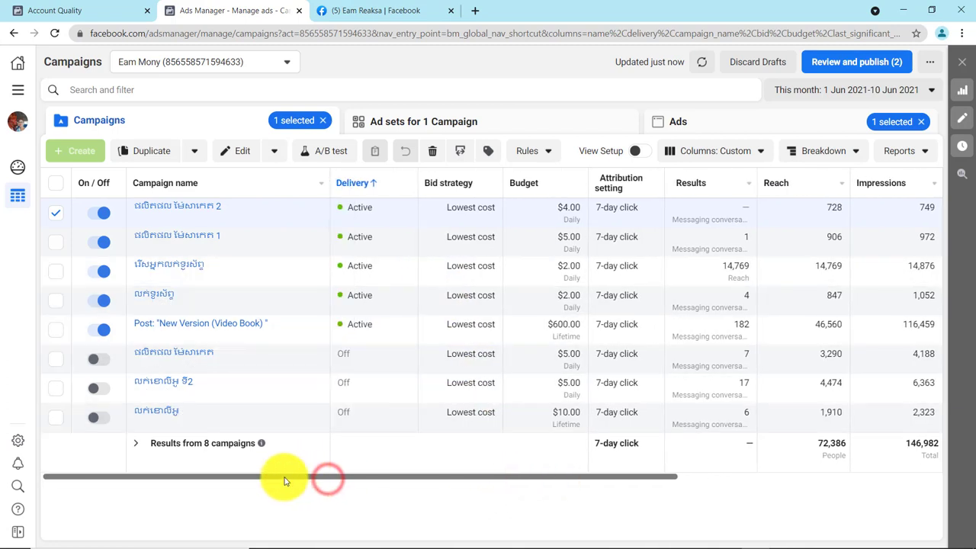